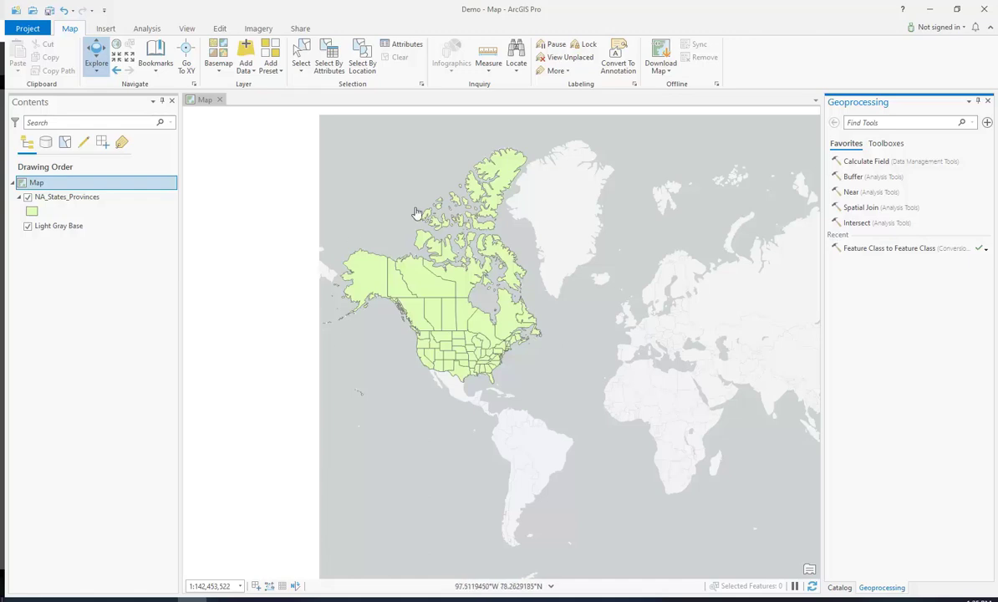
Open the NA_States_Provinces attribute table, enlarge the map above it and pan to North America.
right_click(103, 200)
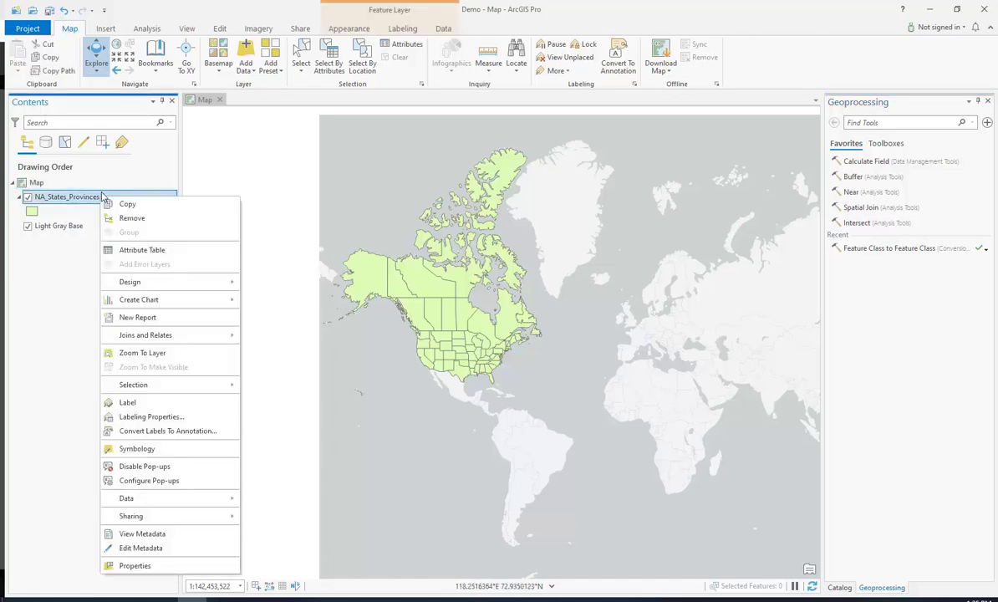
left_click(140, 254)
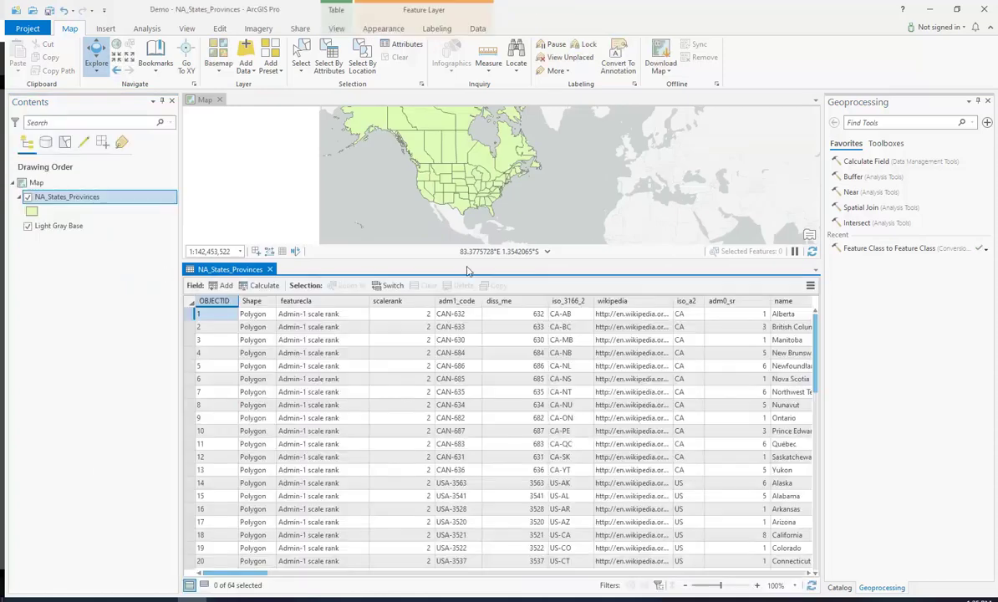
left_click_drag(472, 260, 471, 344)
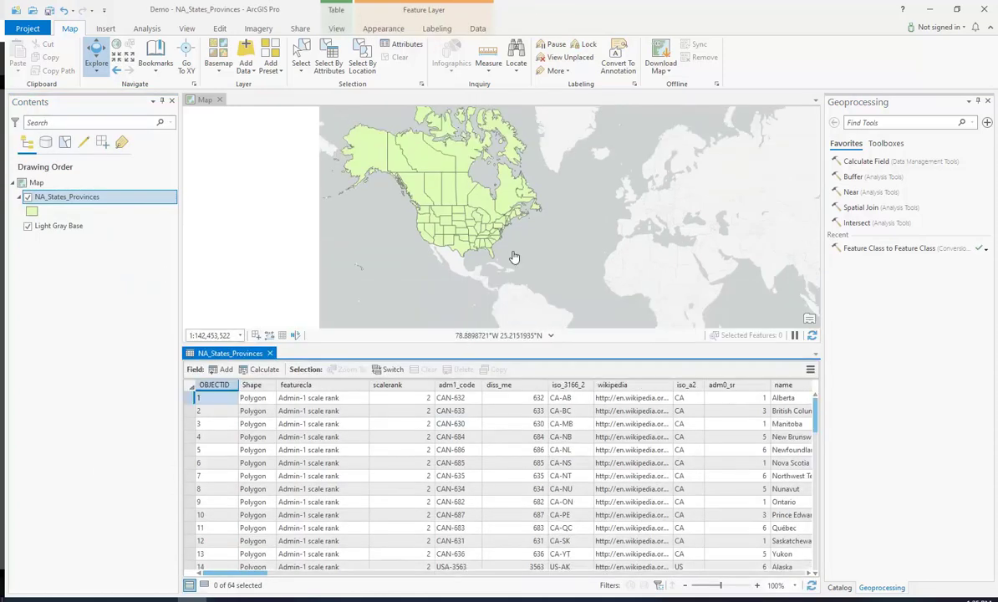
left_click(542, 260)
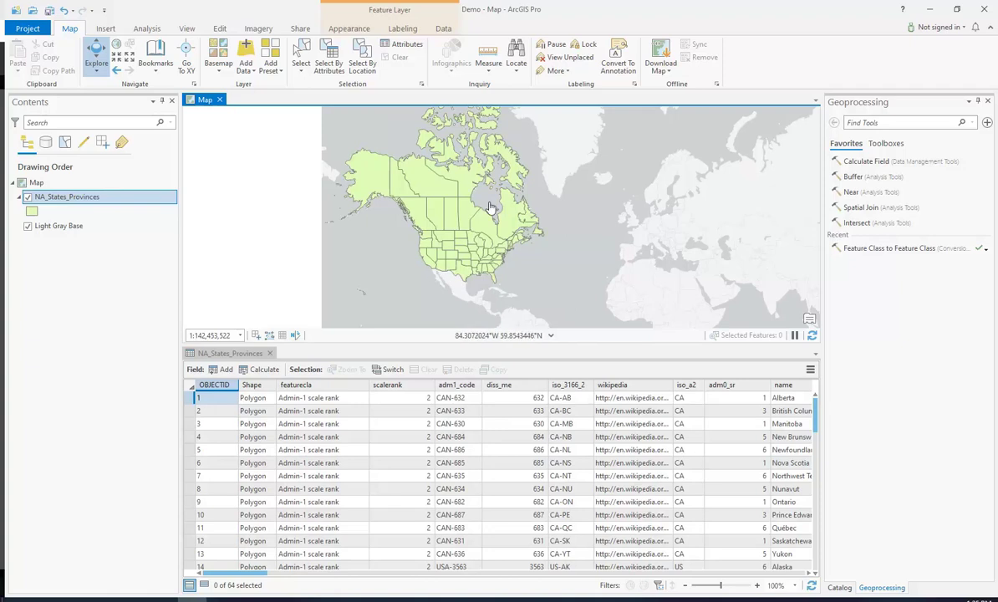
mouse_move(537, 277)
left_mouse_down()
mouse_move(535, 263)
mouse_move(546, 289)
left_mouse_up()
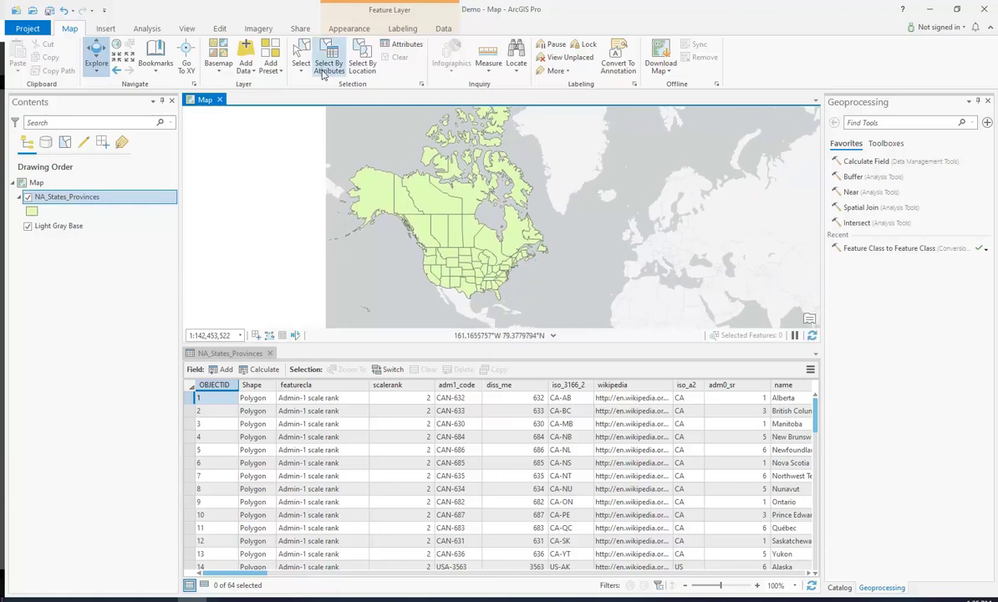
left_click(301, 54)
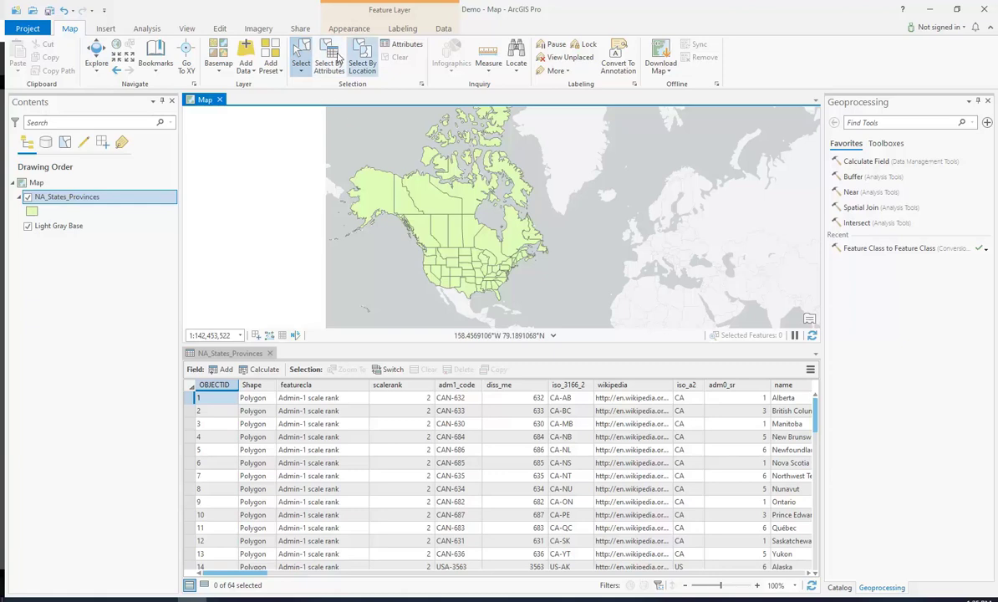
left_click(404, 225)
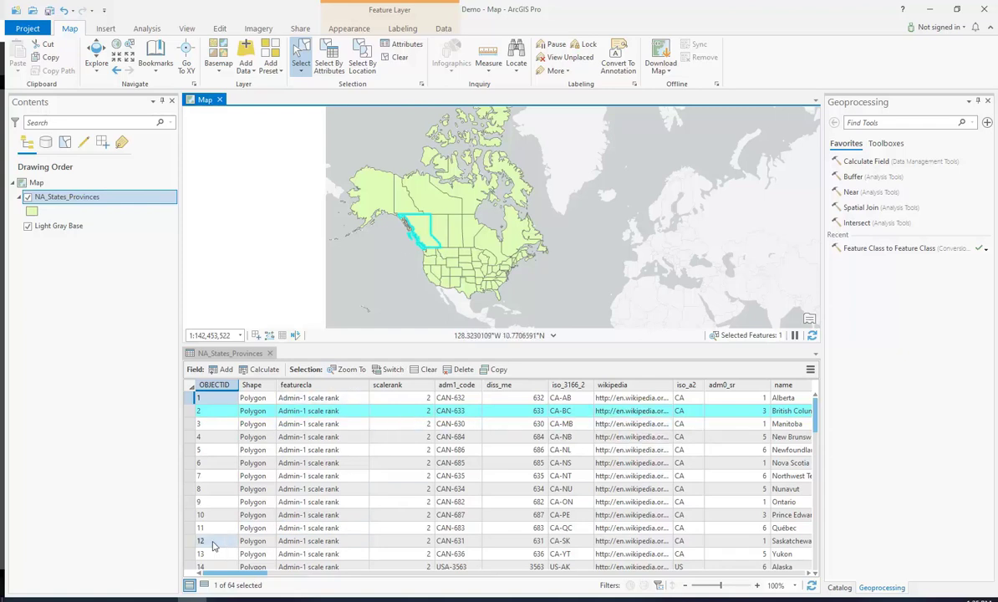
left_click_drag(255, 575, 269, 575)
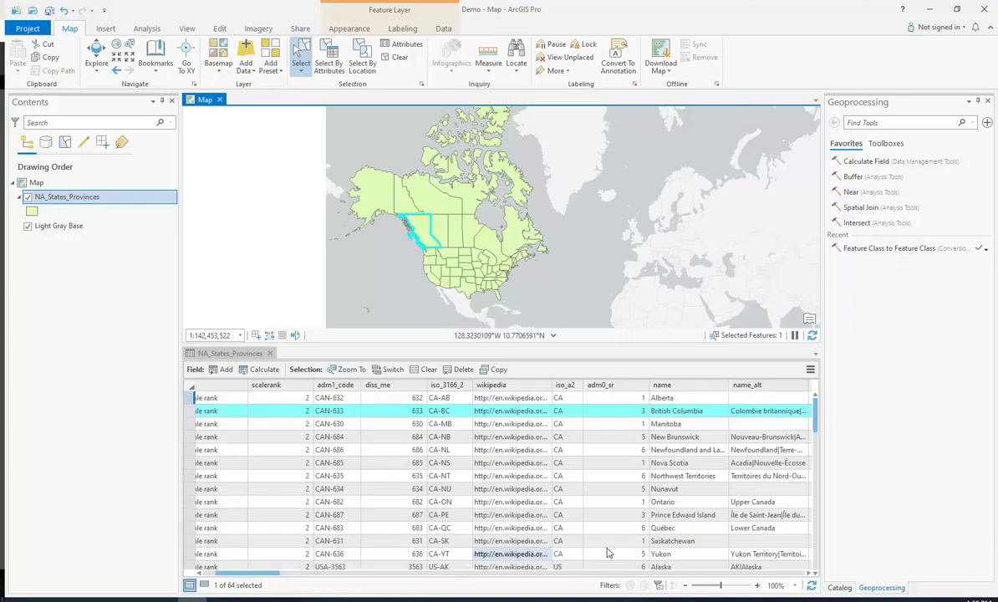
left_click(809, 573)
left_click_drag(809, 575, 808, 575)
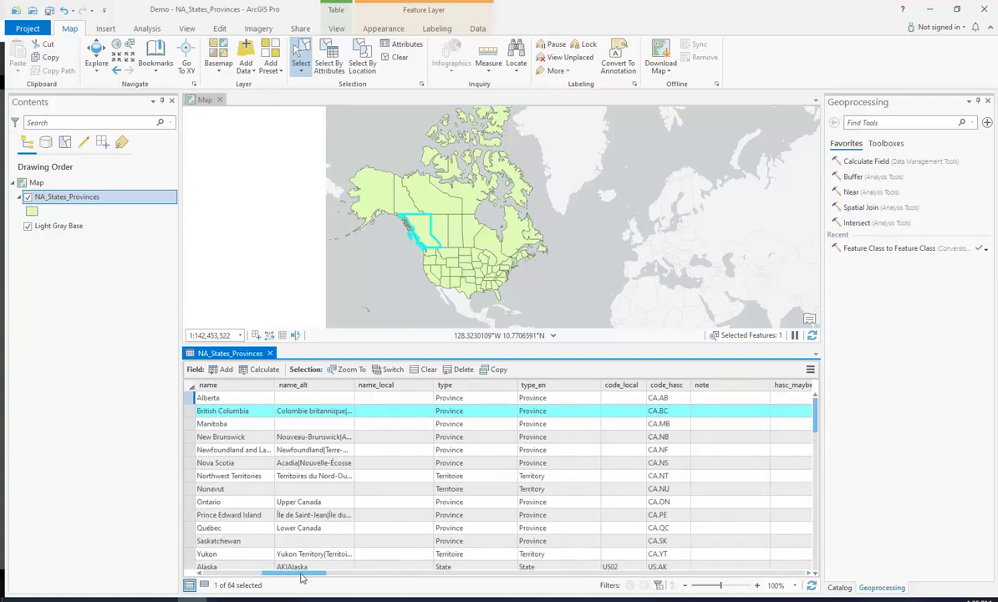
left_click_drag(302, 577, 212, 571)
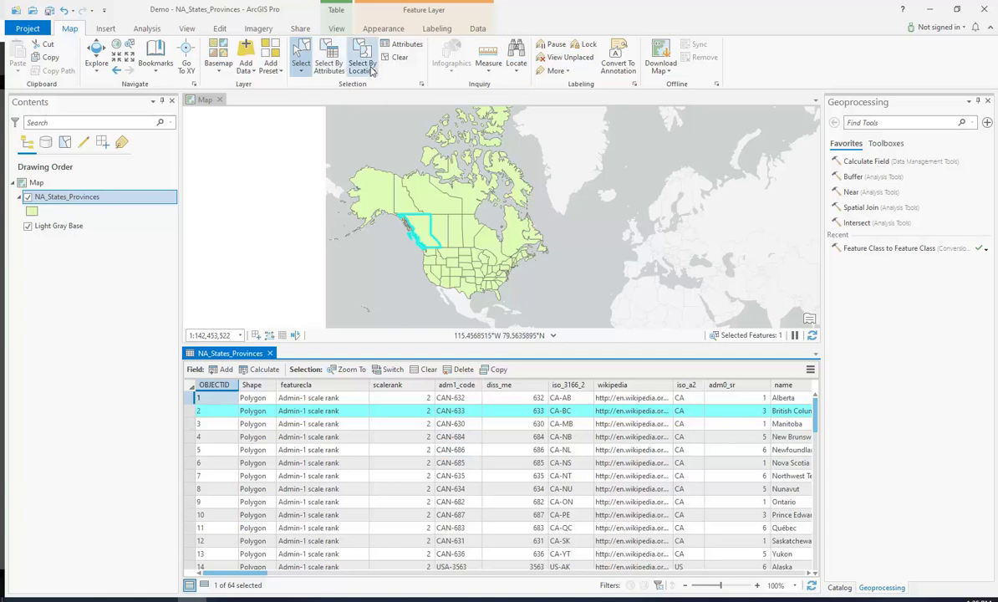
left_click(396, 57)
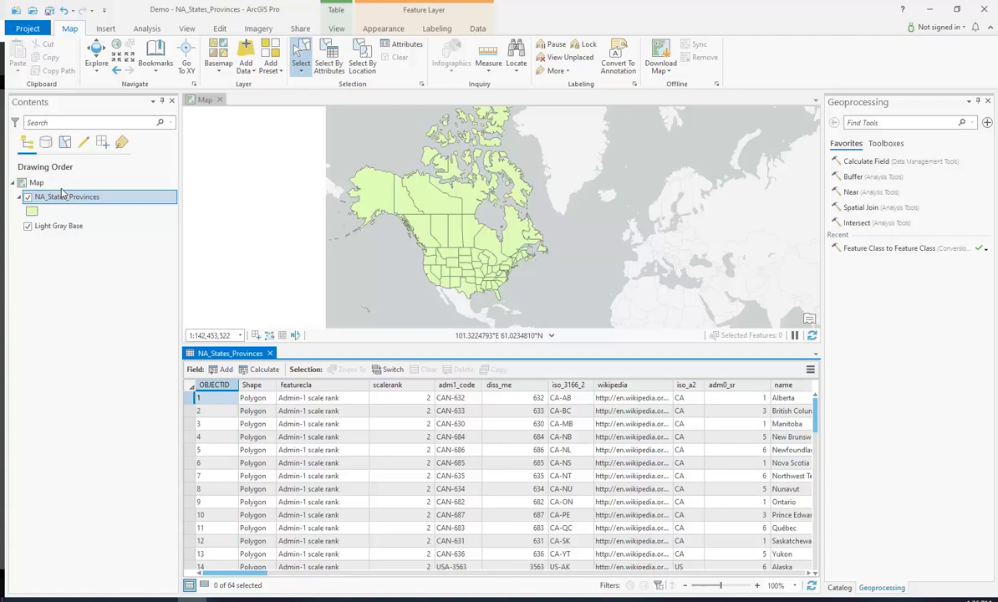
left_click(46, 143)
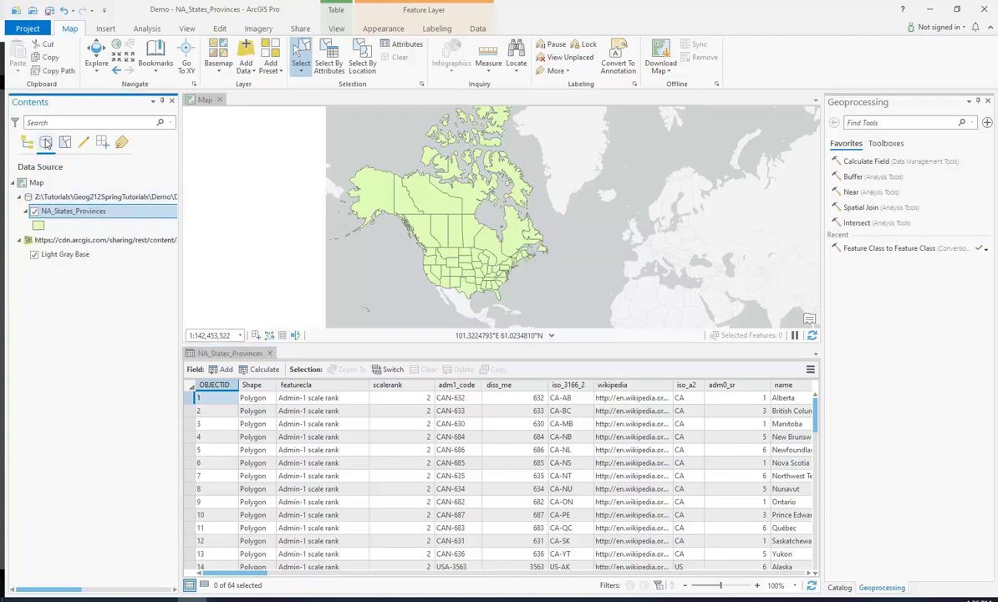
left_click(29, 146)
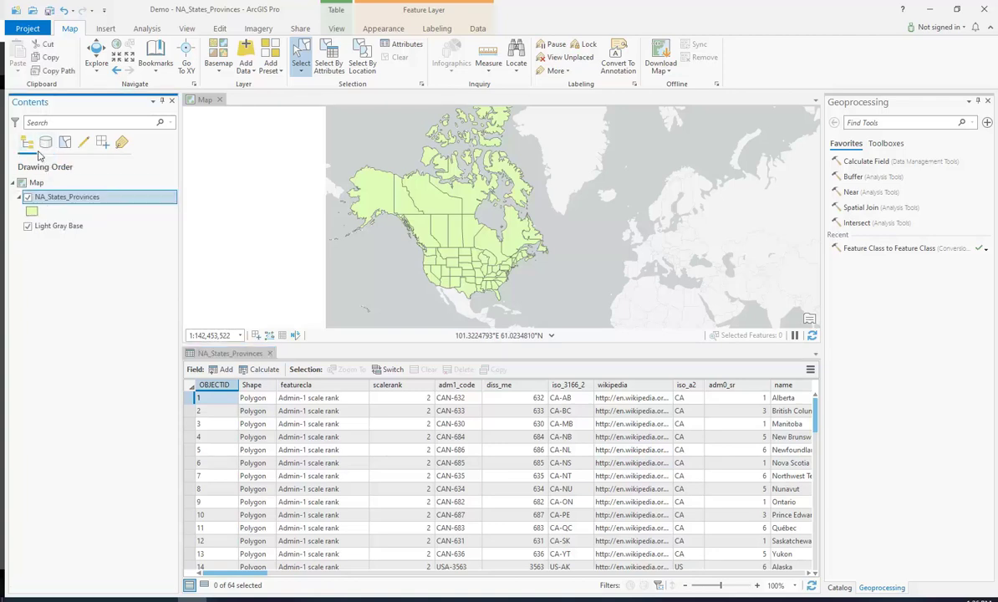
Add a new field to the NA_States_Provinces field list and name it Area.
left_click(224, 370)
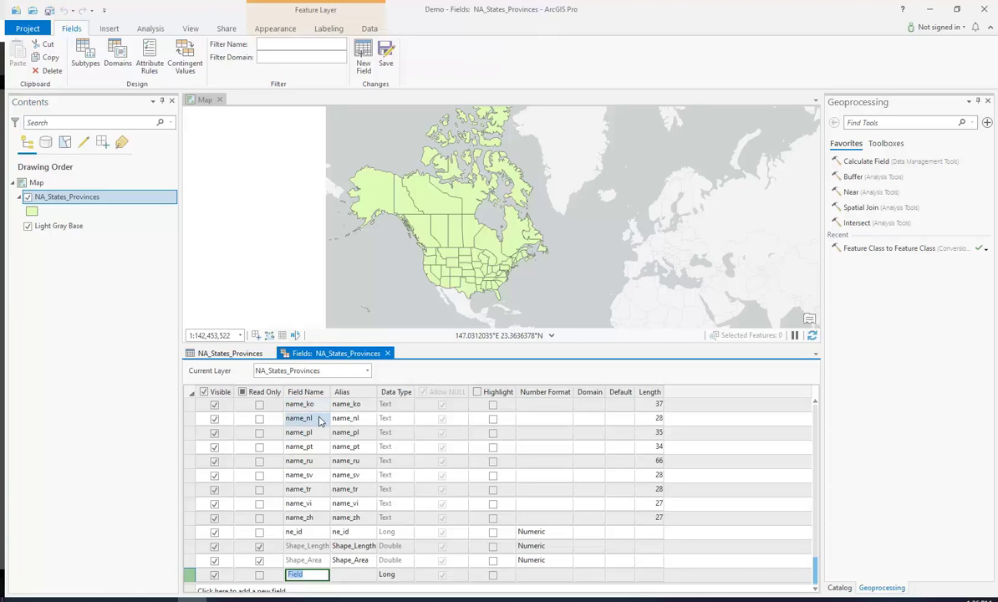
scroll(326, 443, "up", 10)
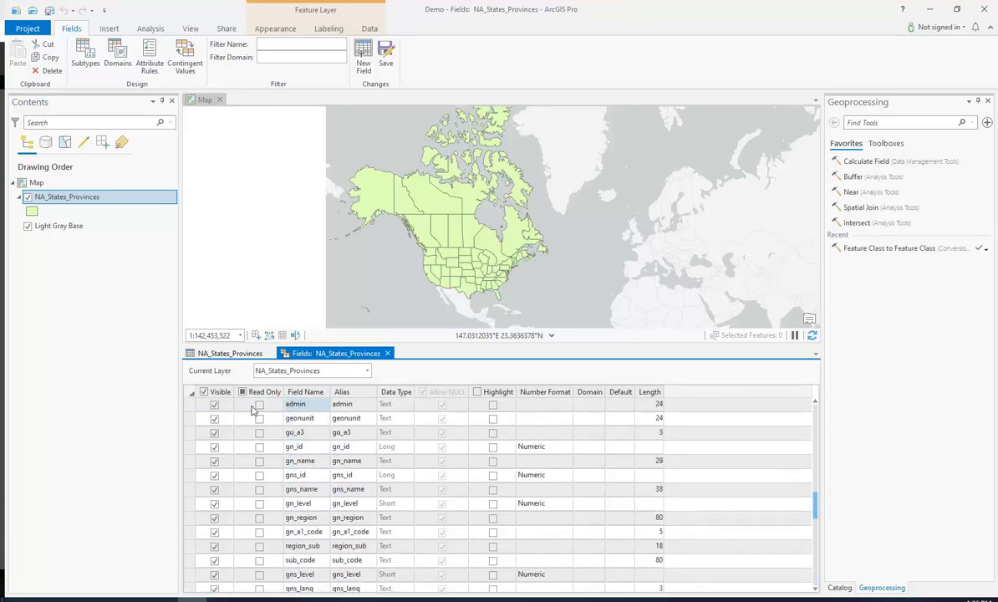
scroll(298, 435, "down", 10)
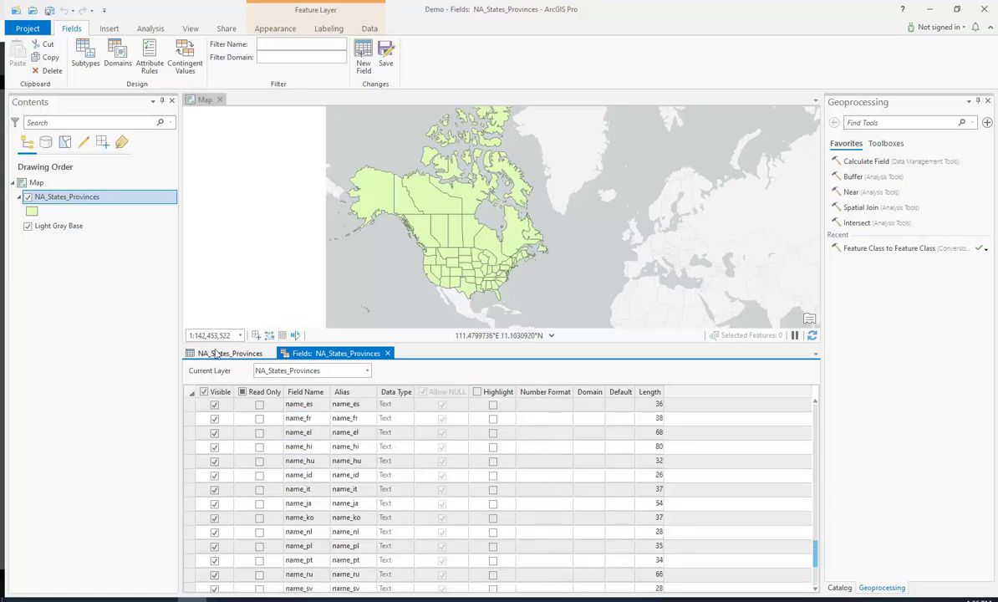
left_click(226, 353)
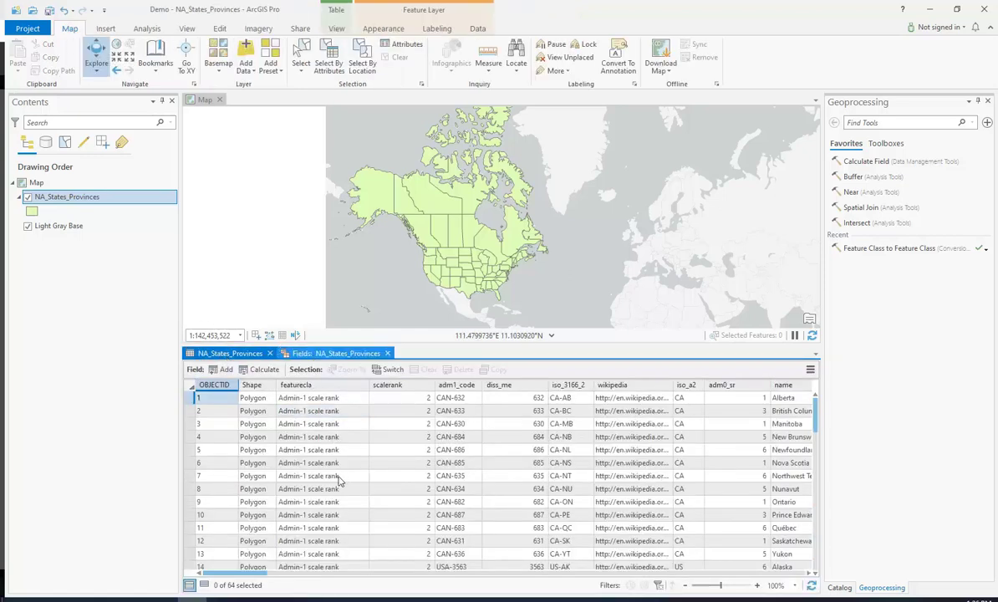
left_click(334, 352)
scroll(334, 456, "down", 15)
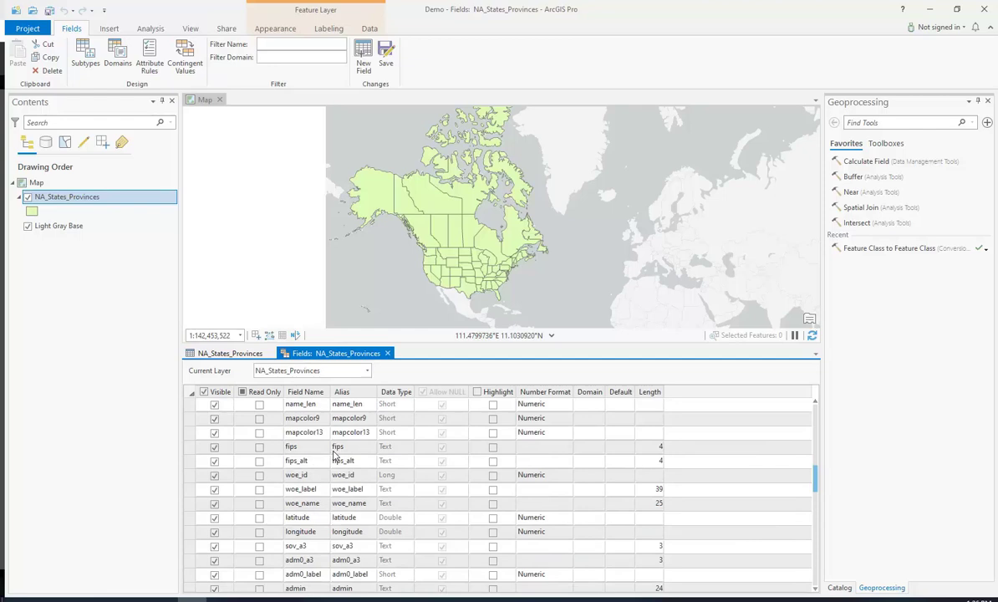
scroll(333, 455, "down", 15)
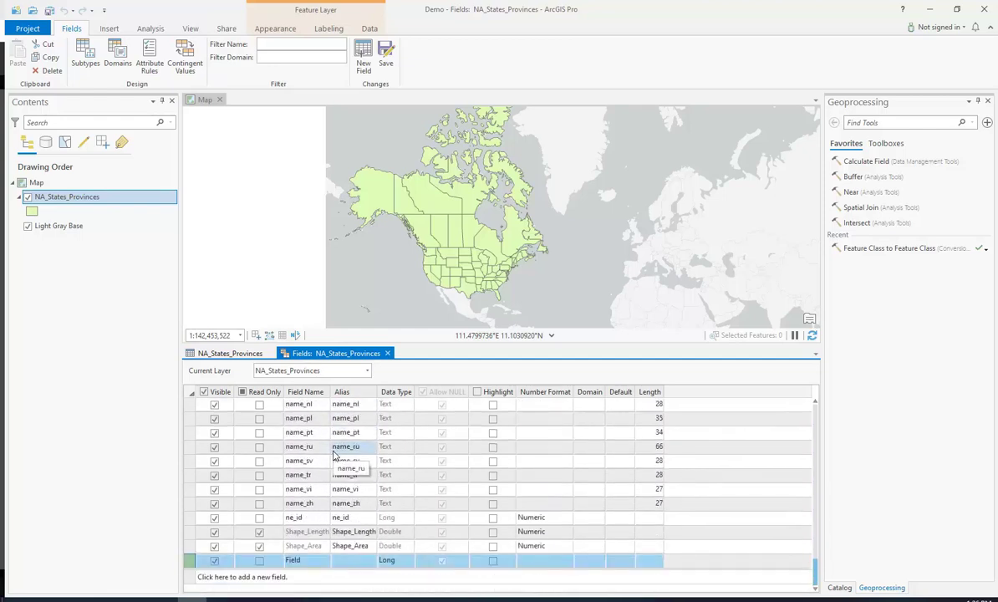
left_click(301, 559)
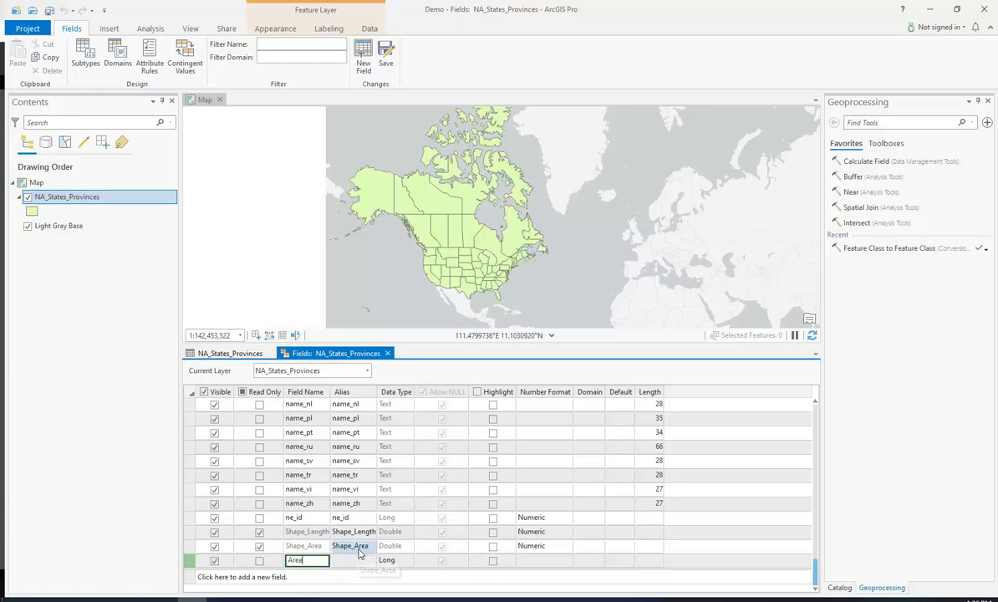
key("Return")
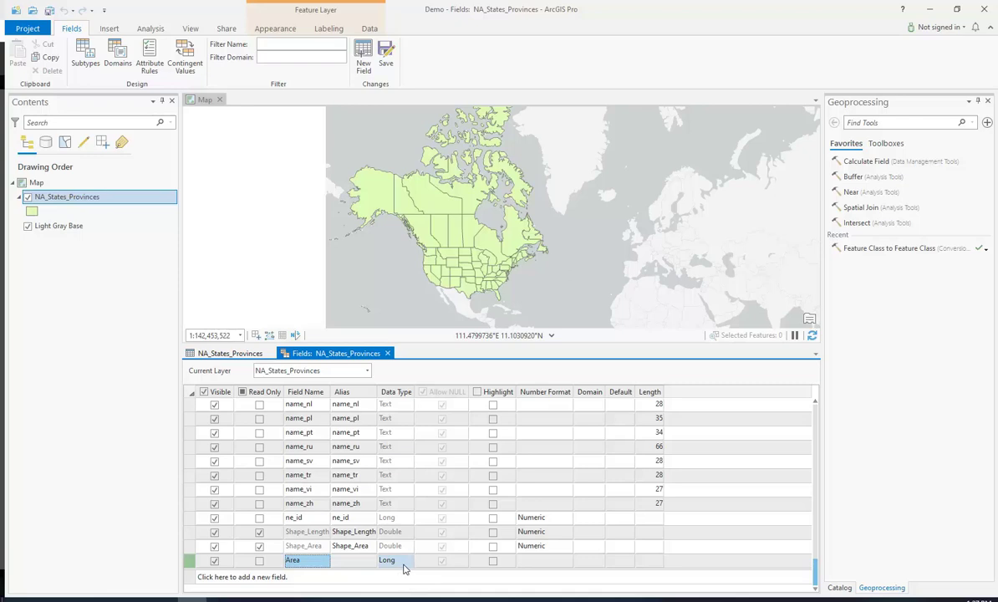
Change the Area field's data type from Long to Float and save the field changes.
left_click(404, 567)
left_click(406, 564)
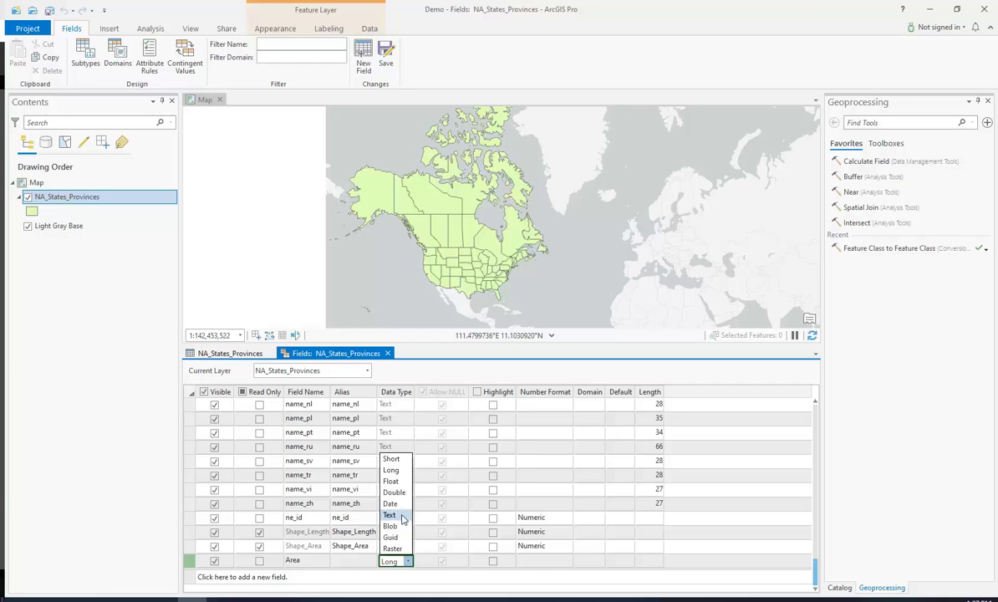
left_click(391, 480)
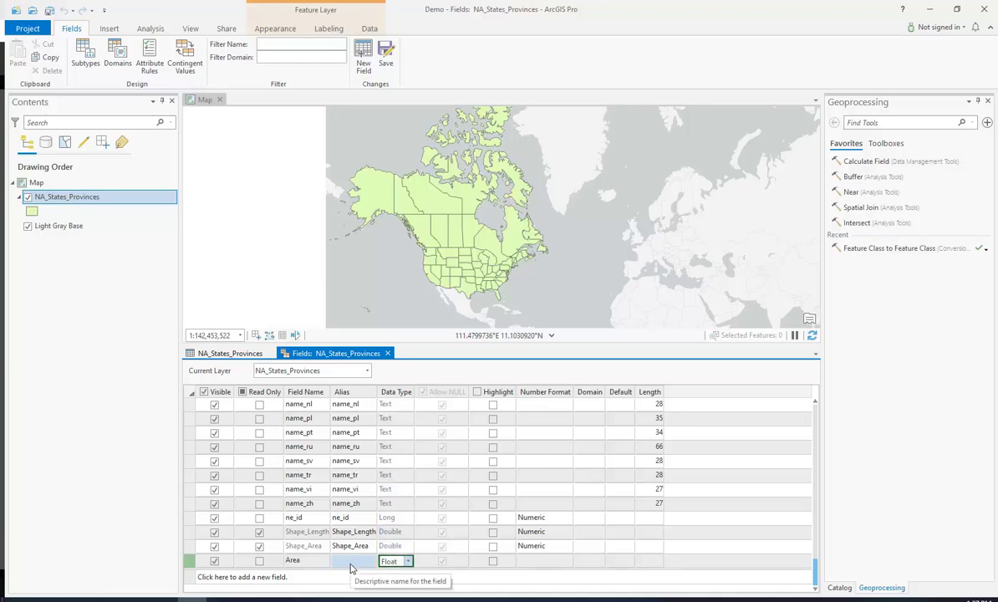
left_click(386, 60)
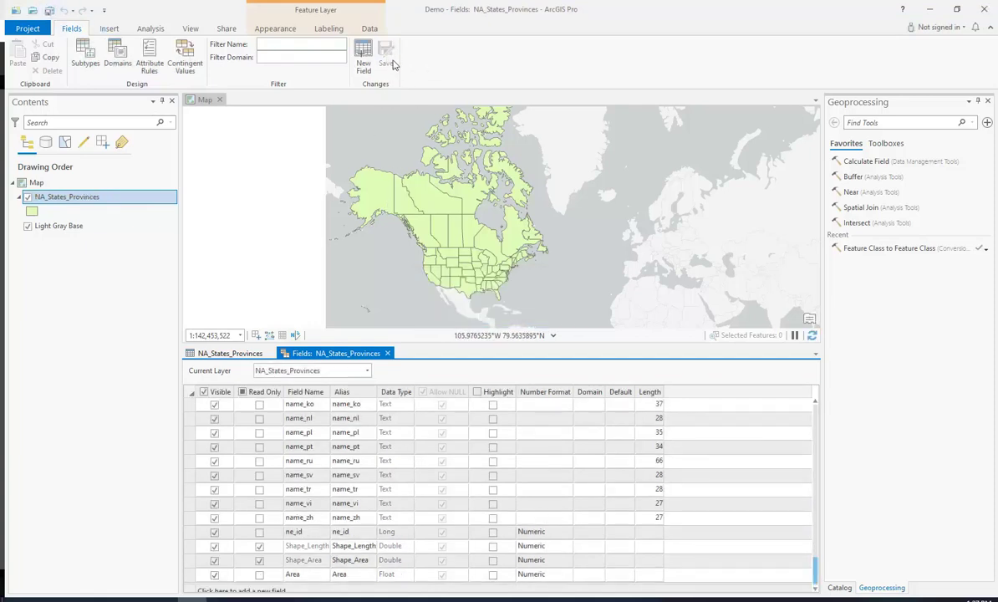
Return to the attribute table and bring up commands for the all-Null Area column after Shape_Area.
left_click(387, 353)
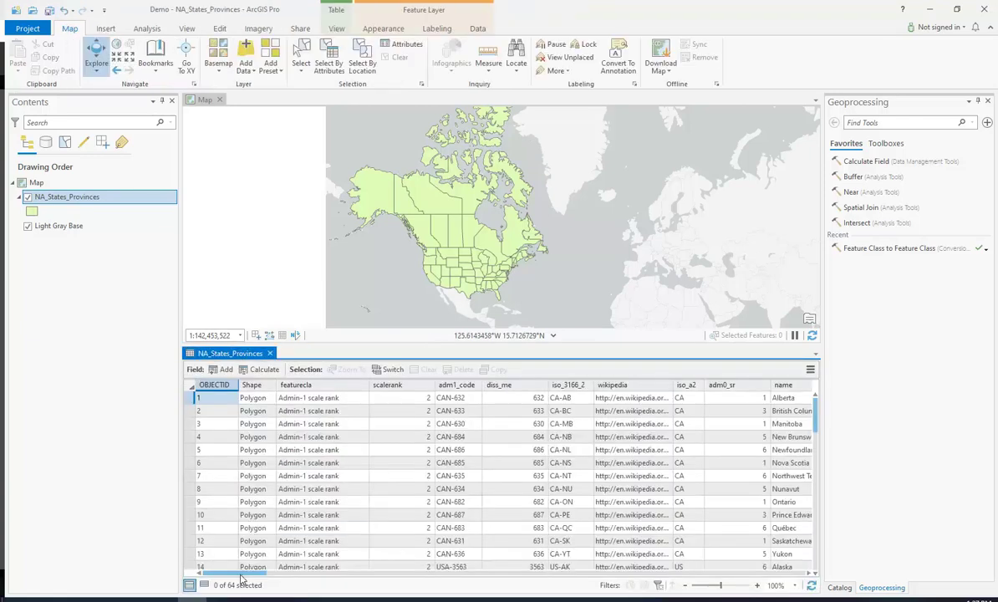
left_click_drag(242, 573, 806, 544)
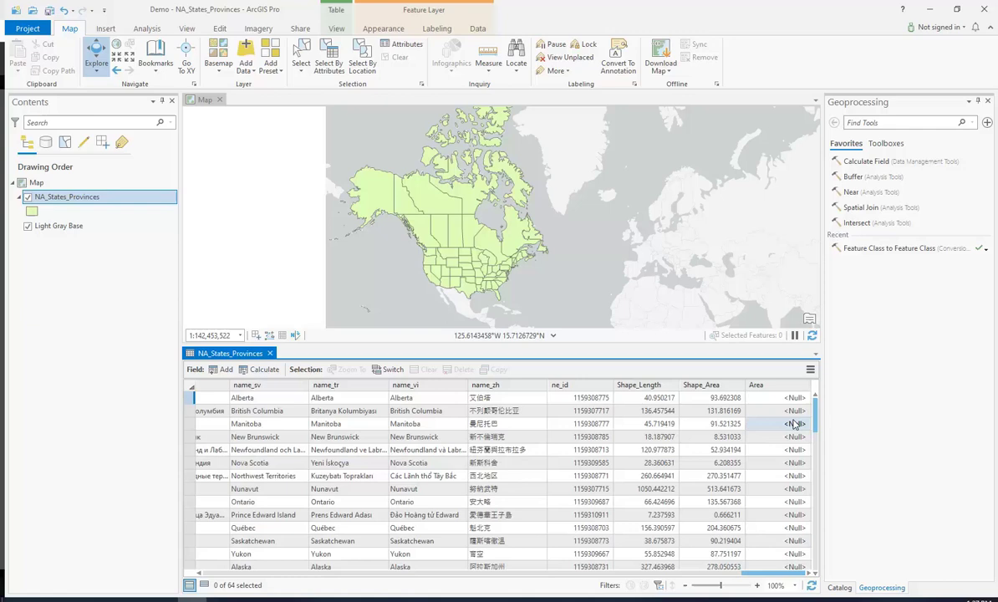
scroll(794, 424, "down", 7)
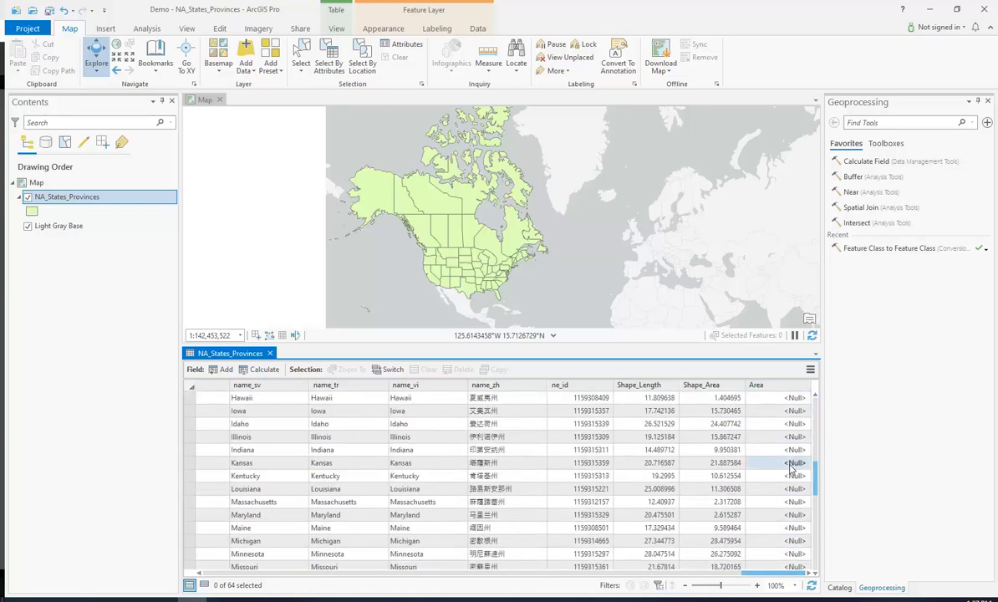
scroll(791, 468, "down", 9)
scroll(788, 484, "up", 16)
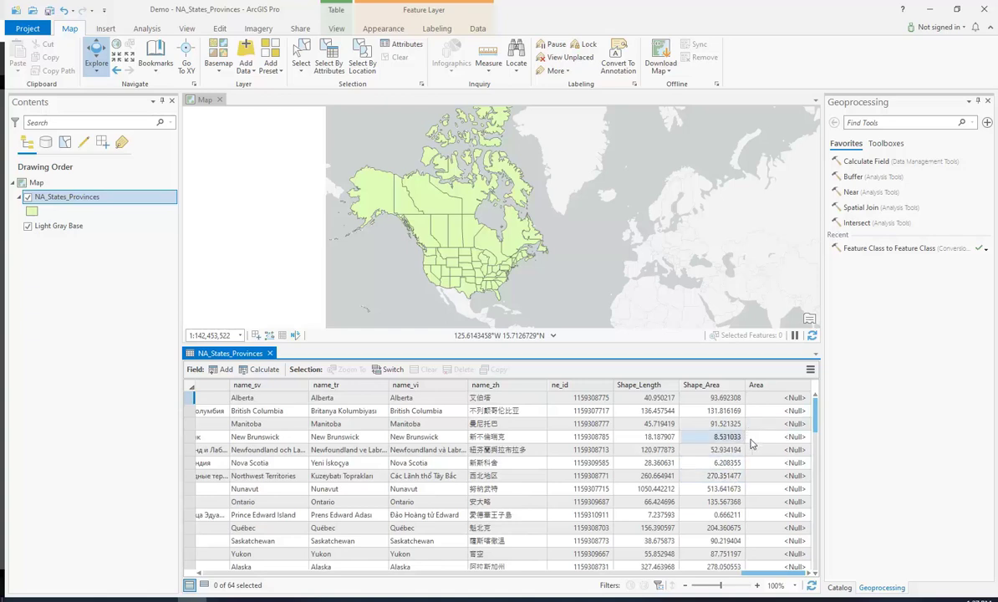
right_click(775, 391)
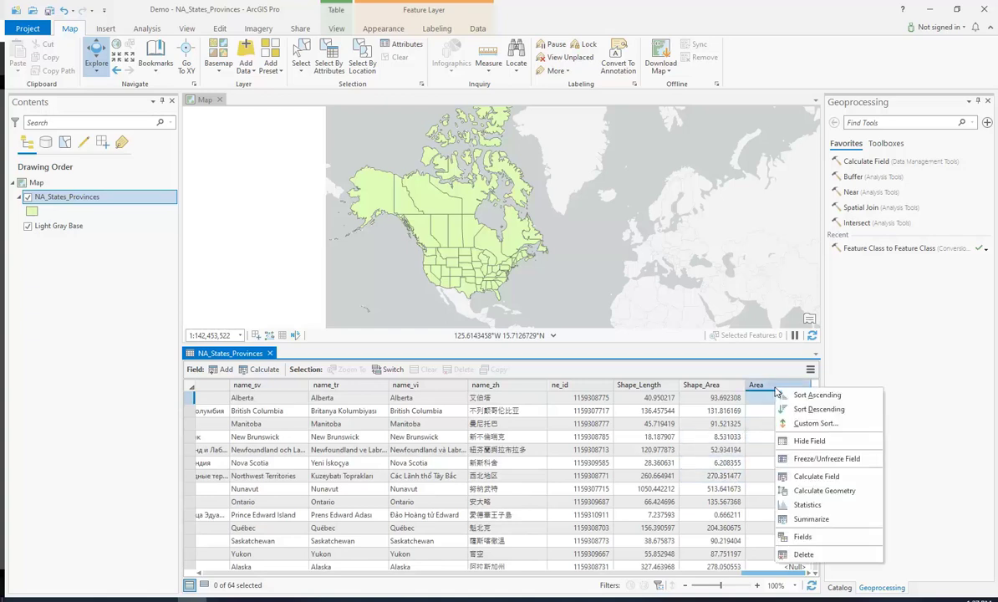
Set Calculate Geometry to fill Area with Area (geodesic), Square miles (United States), Current Map coordinates.
left_click(866, 495)
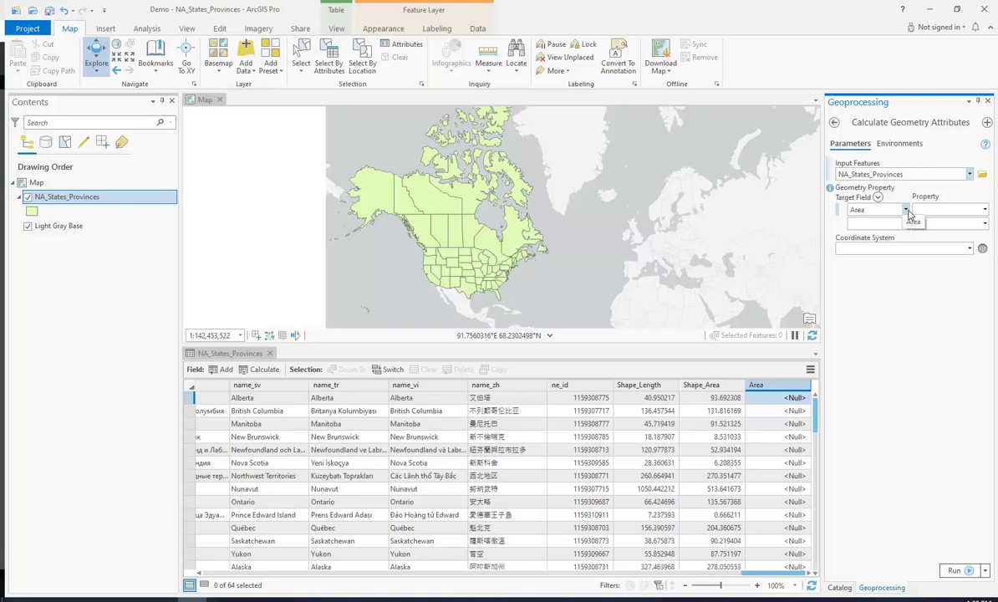
left_click(985, 210)
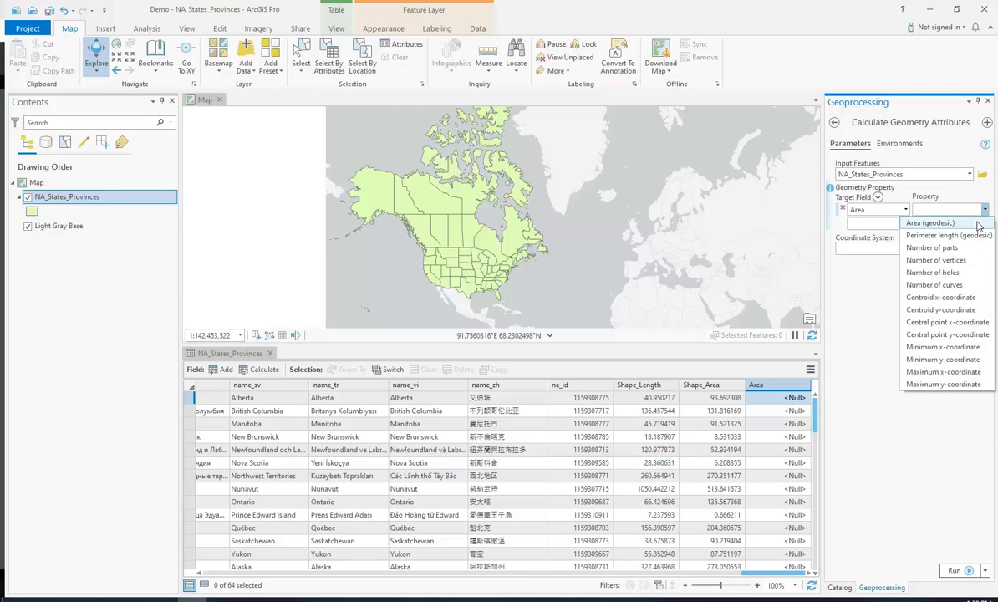
left_click(930, 223)
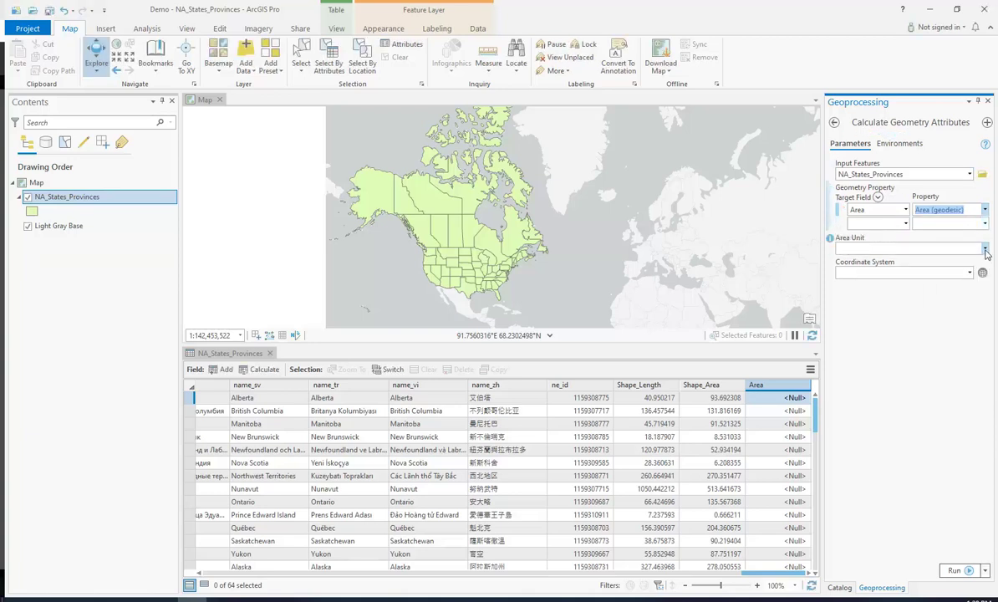
left_click(985, 250)
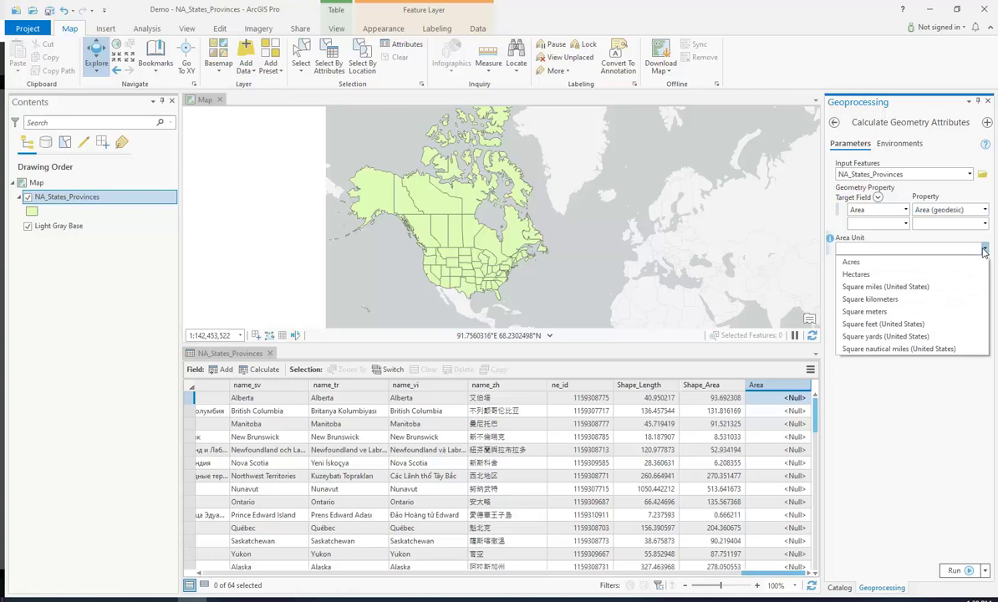
left_click(938, 287)
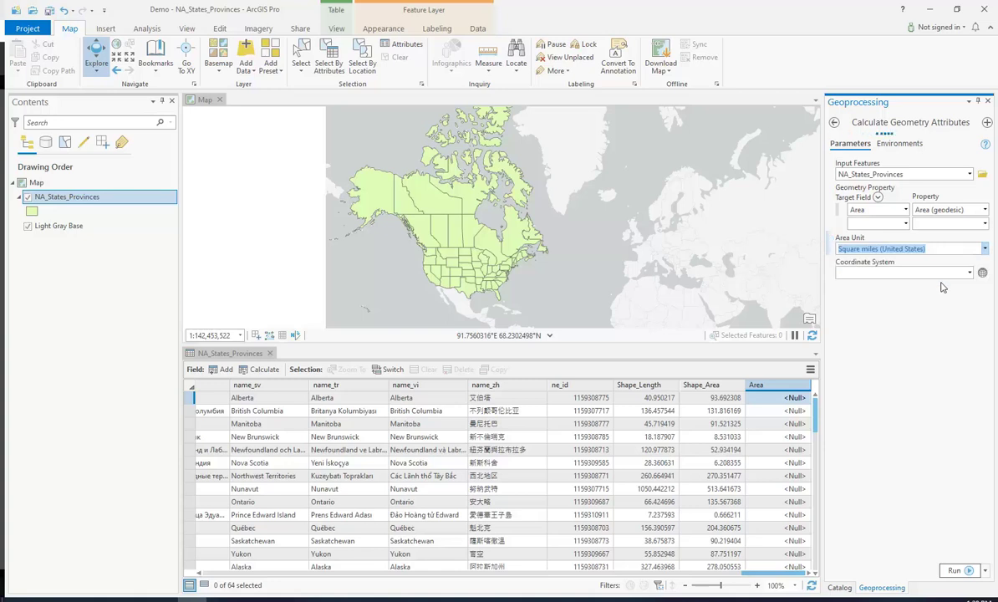
left_click(969, 273)
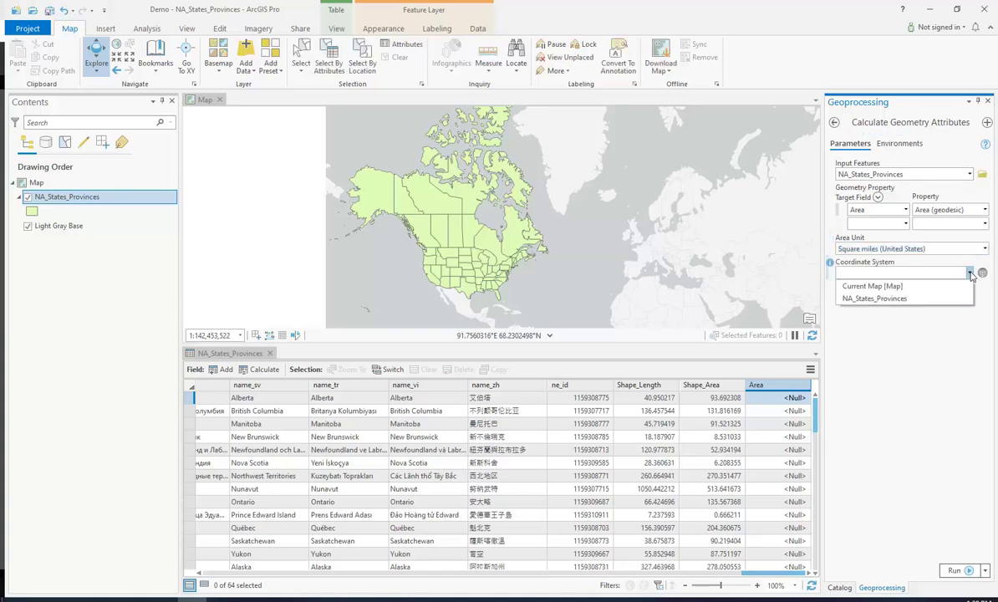
left_click(873, 286)
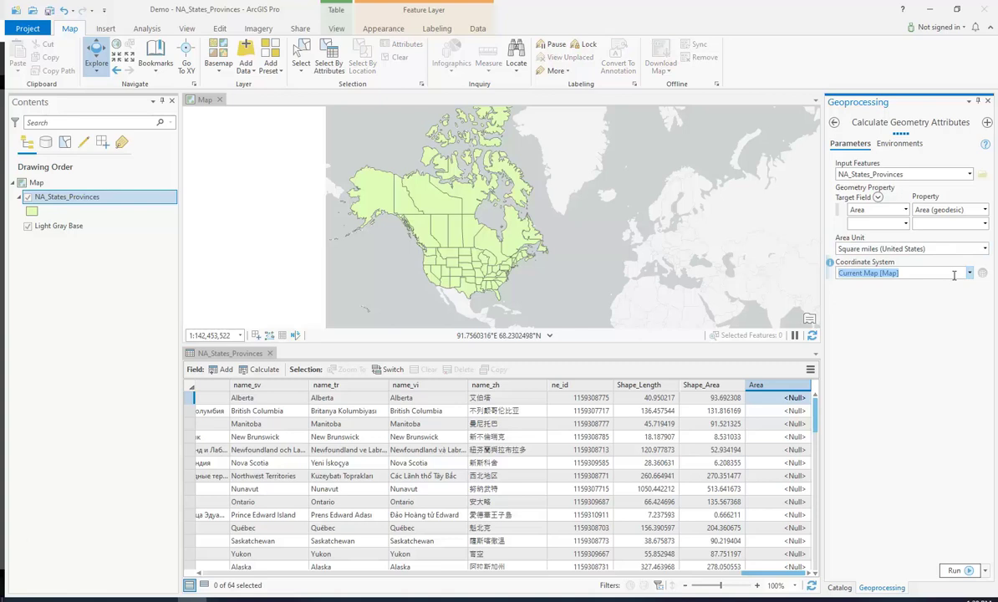
left_click(968, 274)
left_click(950, 322)
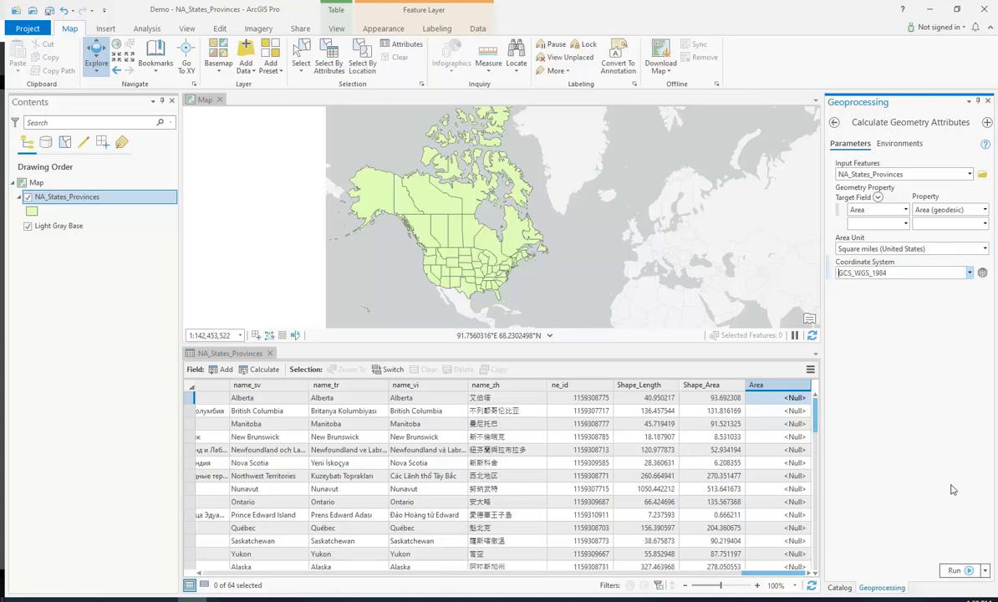
Run the geodesic area calculation and scroll through the filled values, e.g. Alberta 256285.9.
left_click(957, 570)
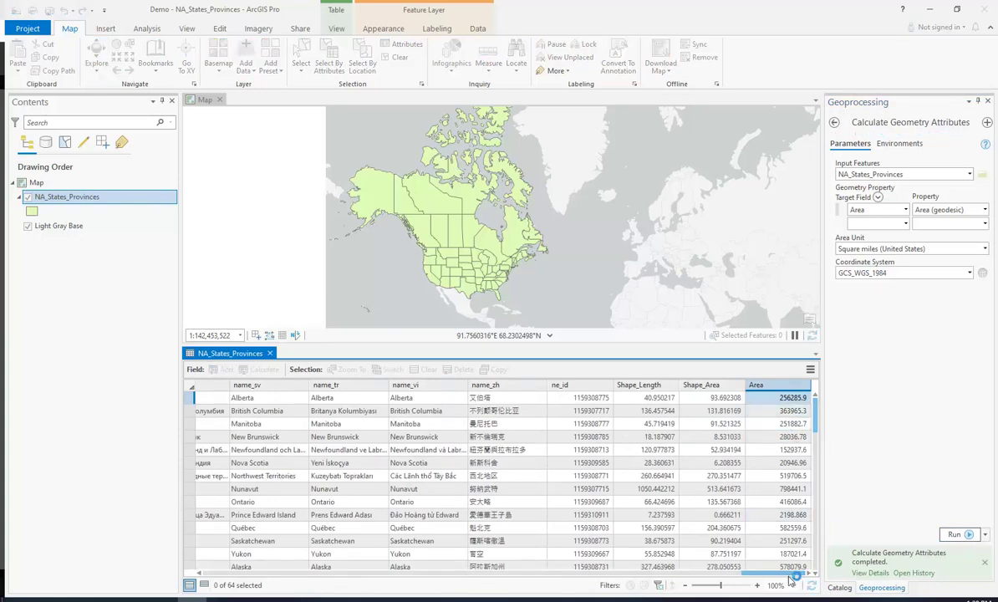
scroll(804, 436, "down", 8)
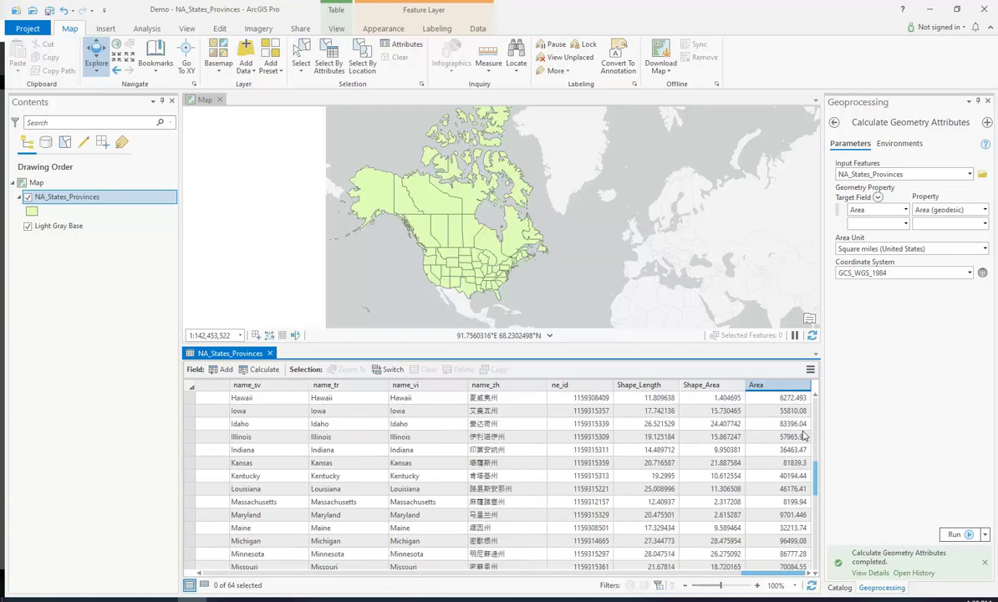
scroll(803, 436, "down", 9)
scroll(798, 447, "up", 8)
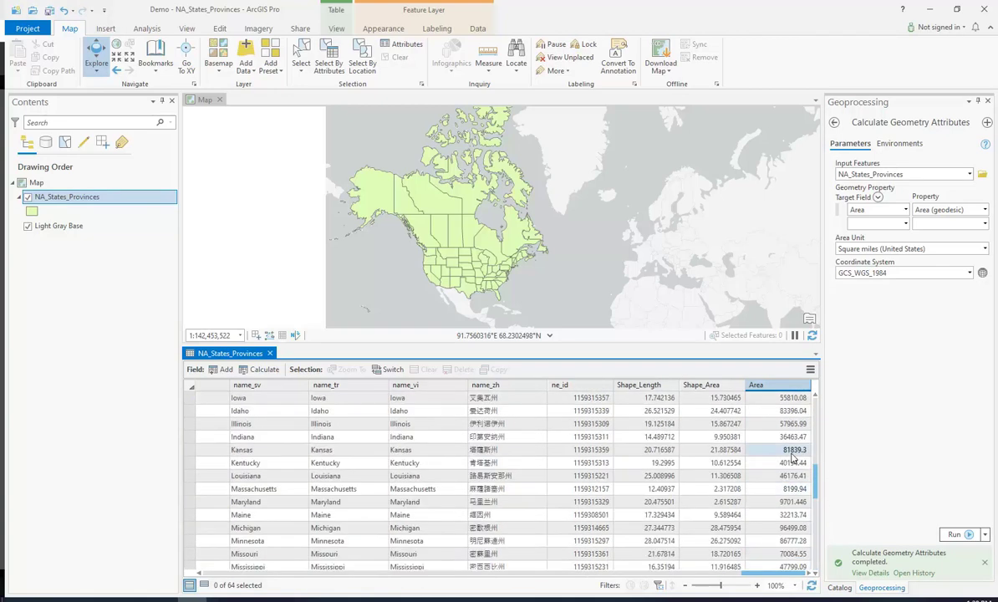
scroll(792, 457, "up", 10)
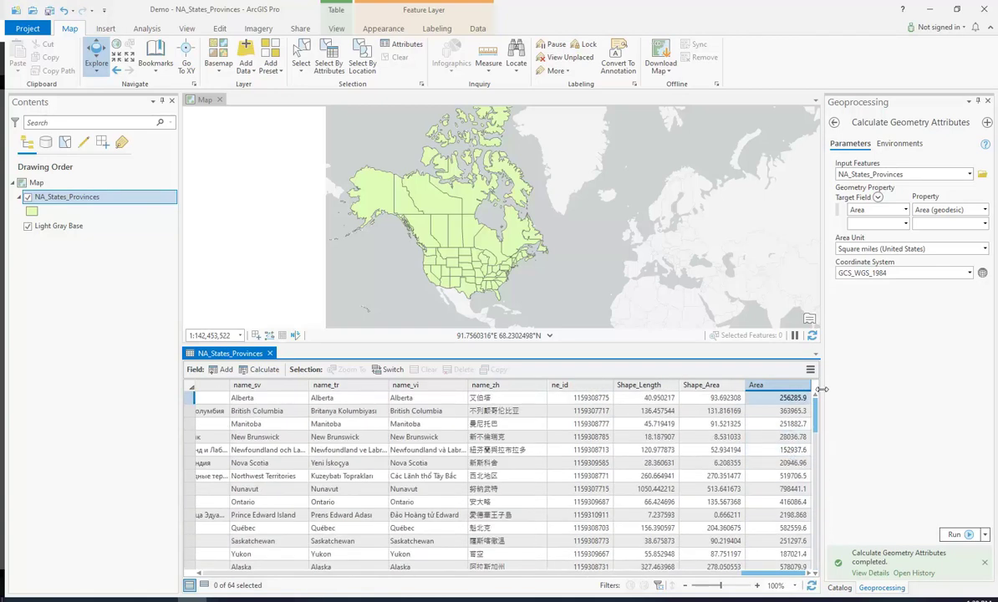
Widen the map and table panes to review the Area column, leaving it unchanged.
left_click_drag(822, 364, 852, 403)
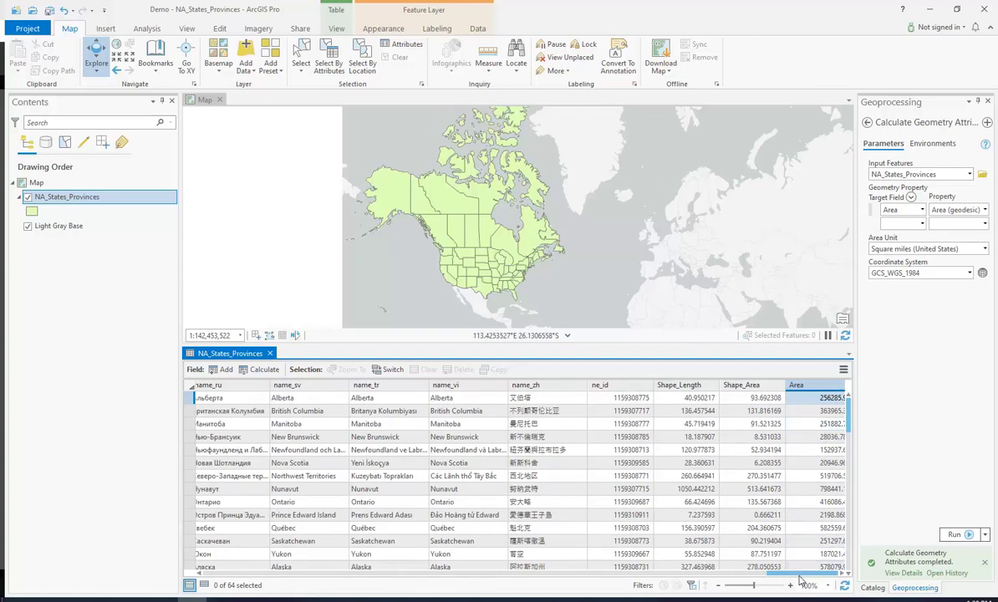
left_click_drag(799, 577, 828, 579)
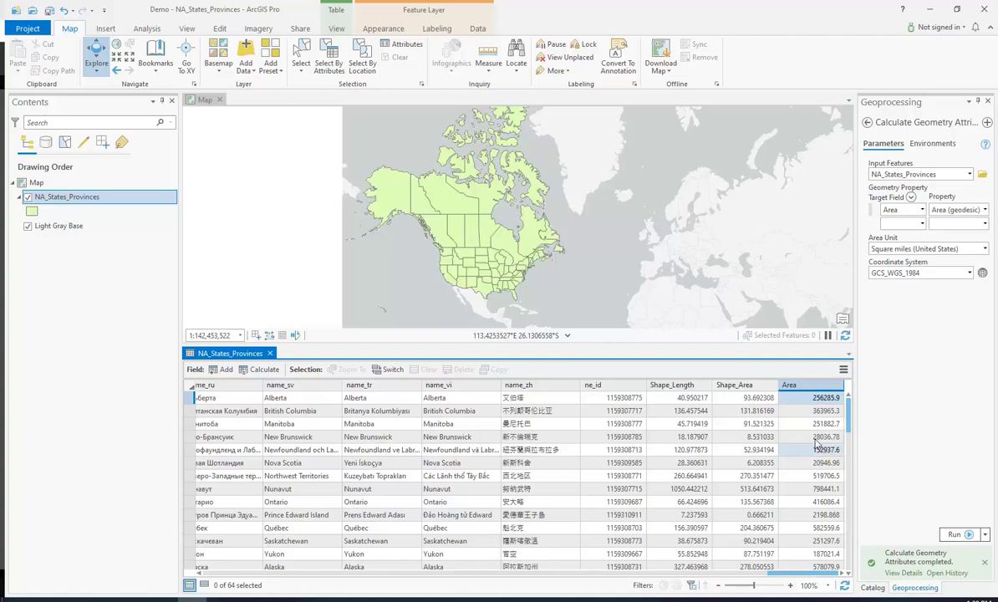
right_click(798, 386)
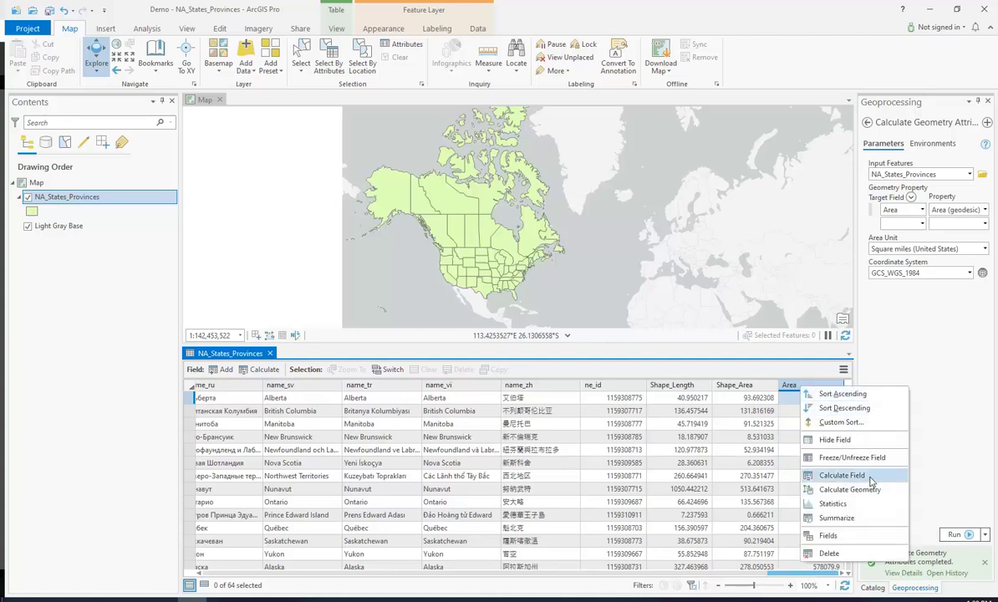
left_click(316, 587)
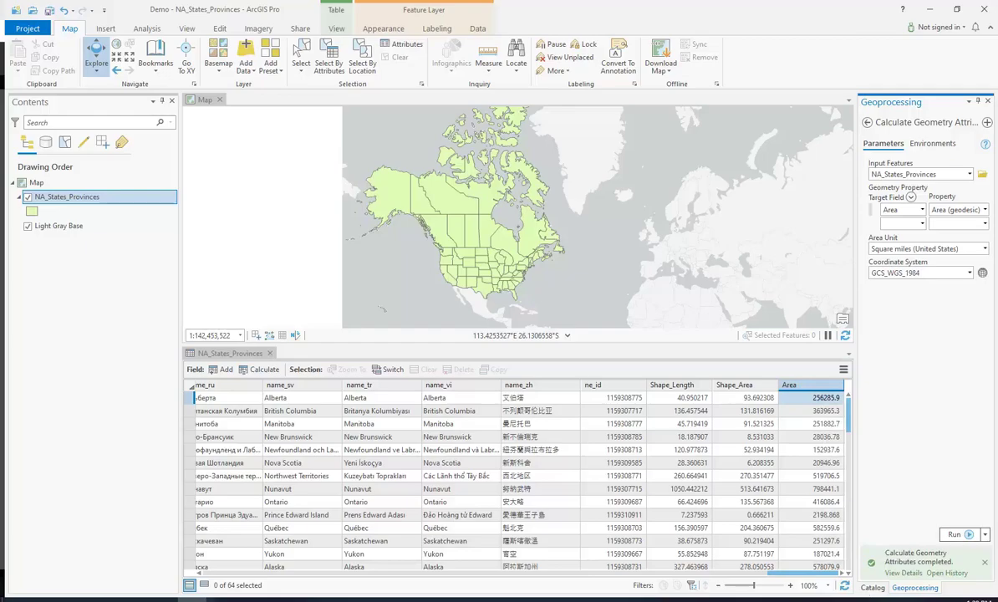